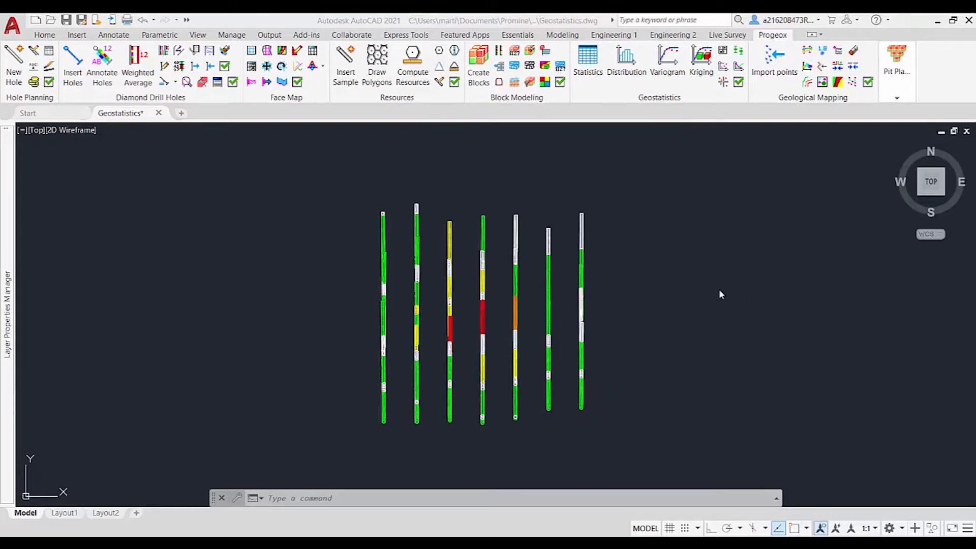
pyautogui.keyDown('shift'); pyautogui.moveTo(674, 291); pyautogui.dragTo(623, 255, button='middle'); pyautogui.keyUp('shift')
pyautogui.write('secp')
pyautogui.press('Return')
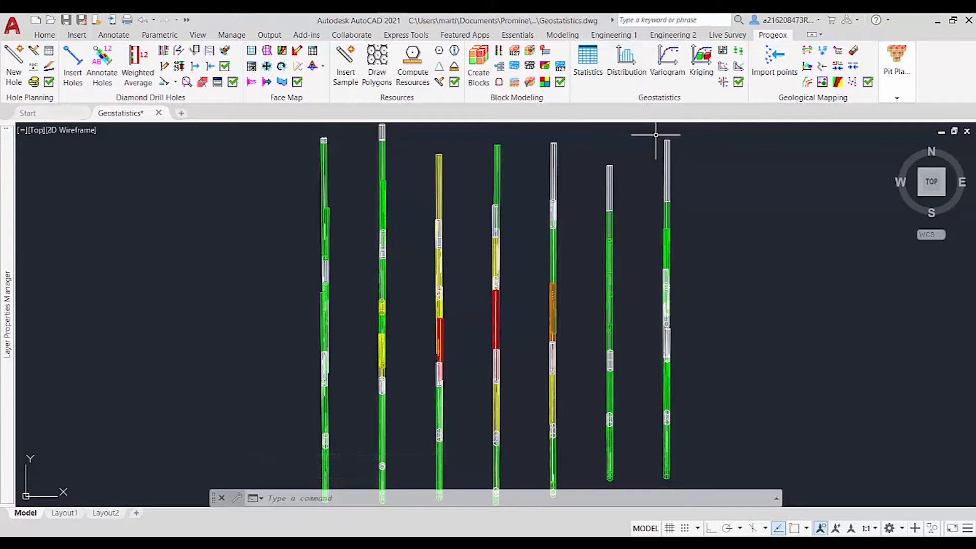
# Add Mean, Coefficient of variation and Min to the statistics annotations in the geostatistical options
pyautogui.click(739, 81)
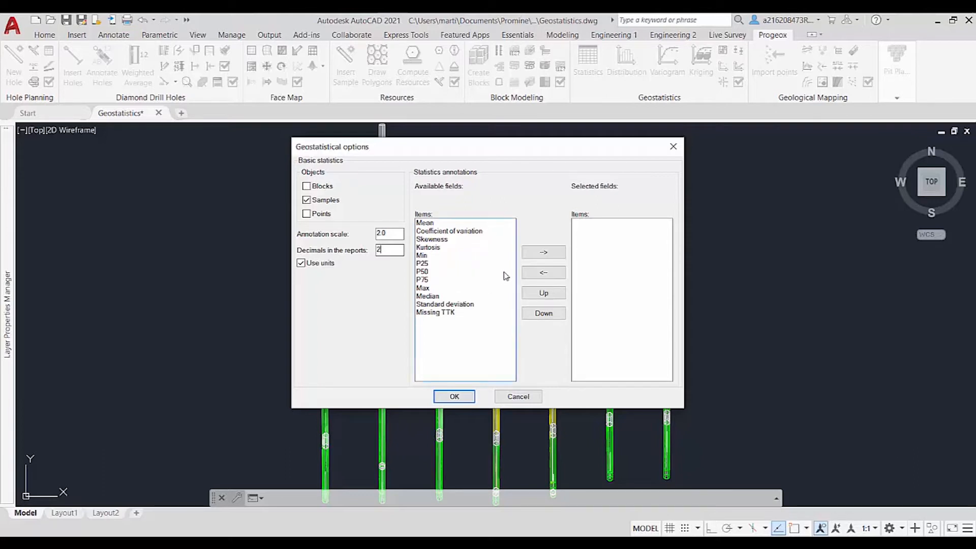
pyautogui.click(474, 224)
pyautogui.click(543, 253)
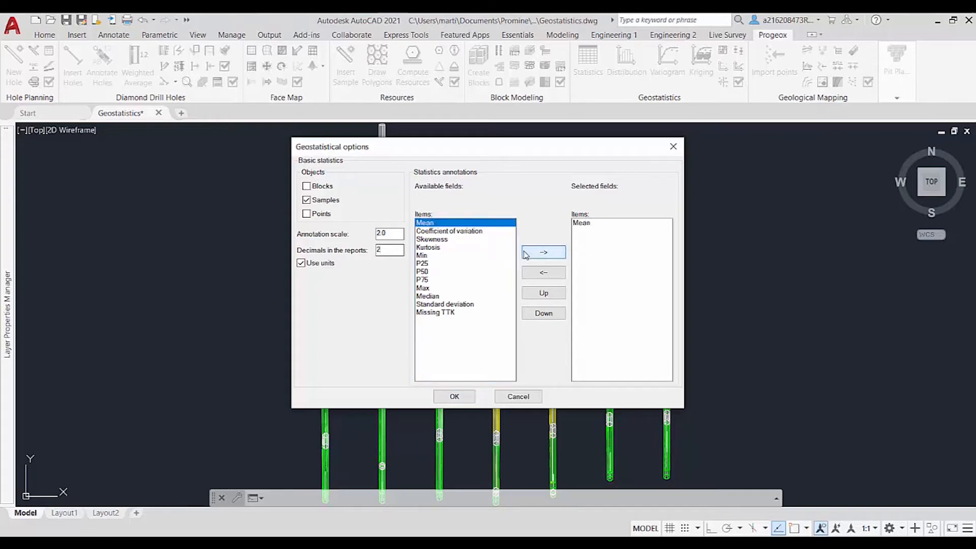
pyautogui.click(486, 231)
pyautogui.click(543, 253)
pyautogui.click(471, 255)
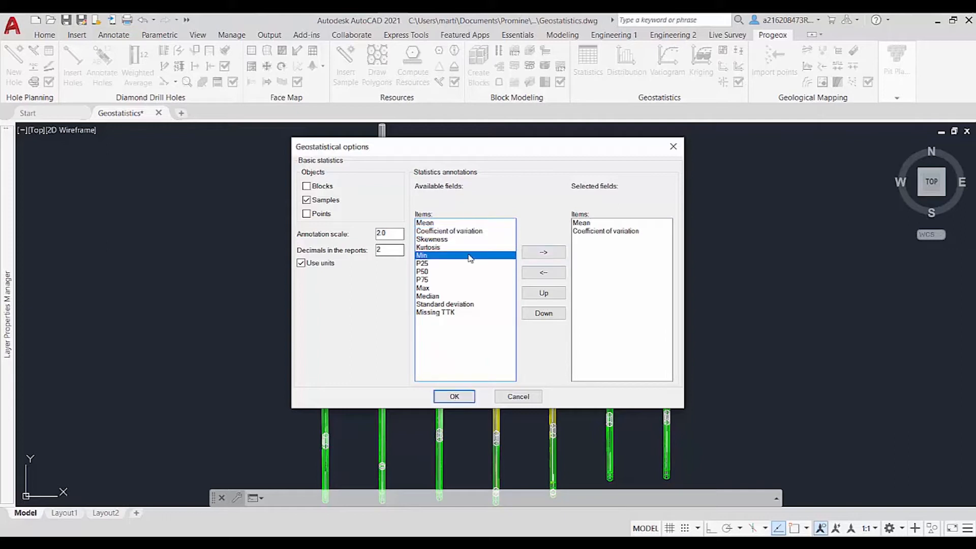
pyautogui.click(532, 255)
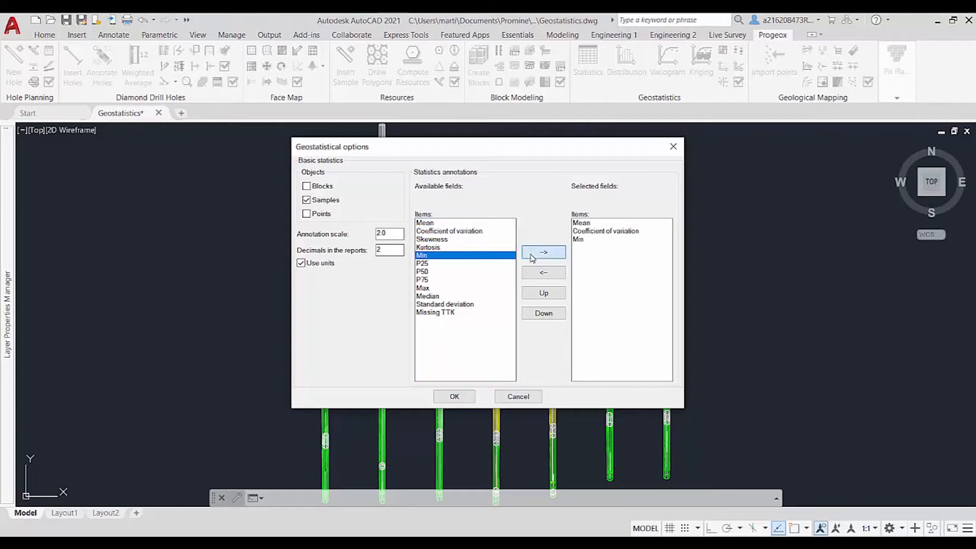
# Add Max, Median and Standard deviation to the statistics annotations and accept the geostatistical options
pyautogui.click(461, 289)
pyautogui.click(542, 252)
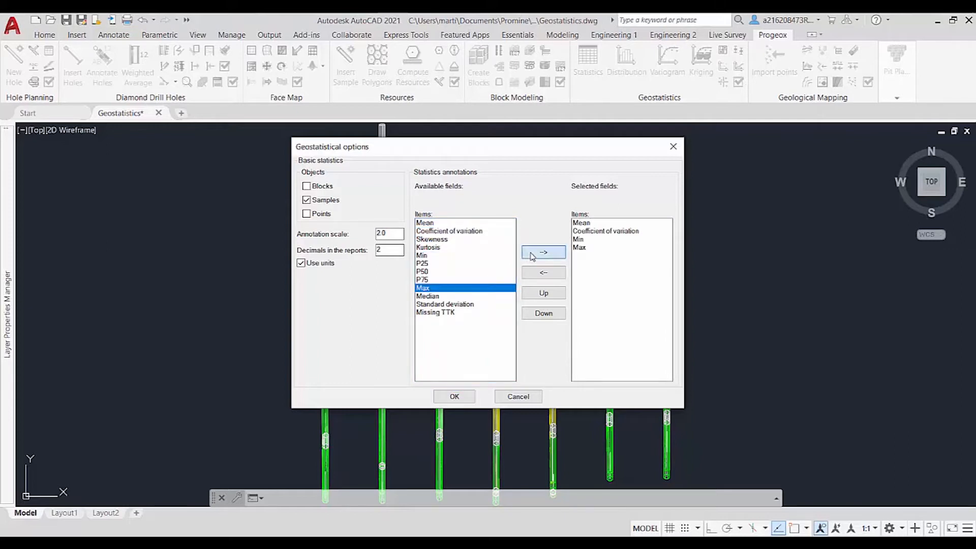
pyautogui.click(476, 296)
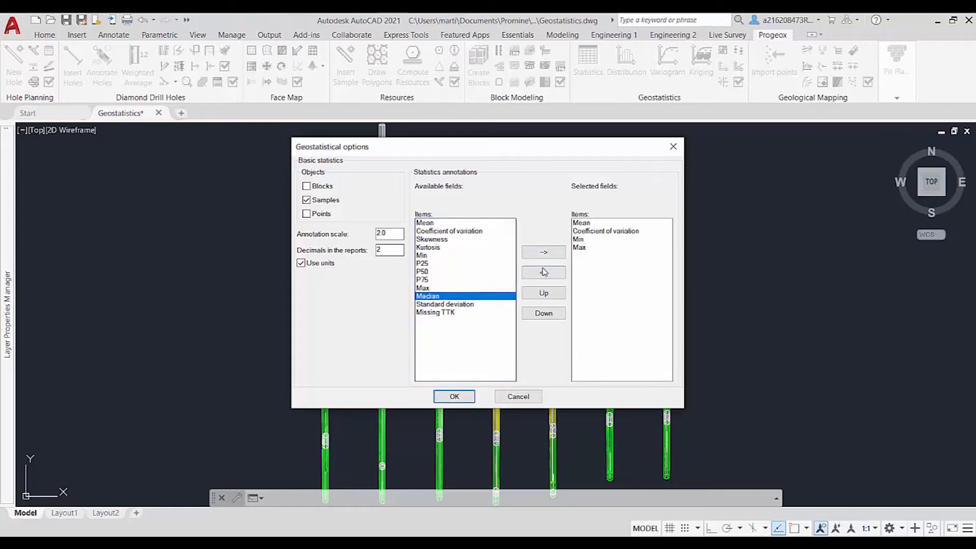
pyautogui.click(543, 252)
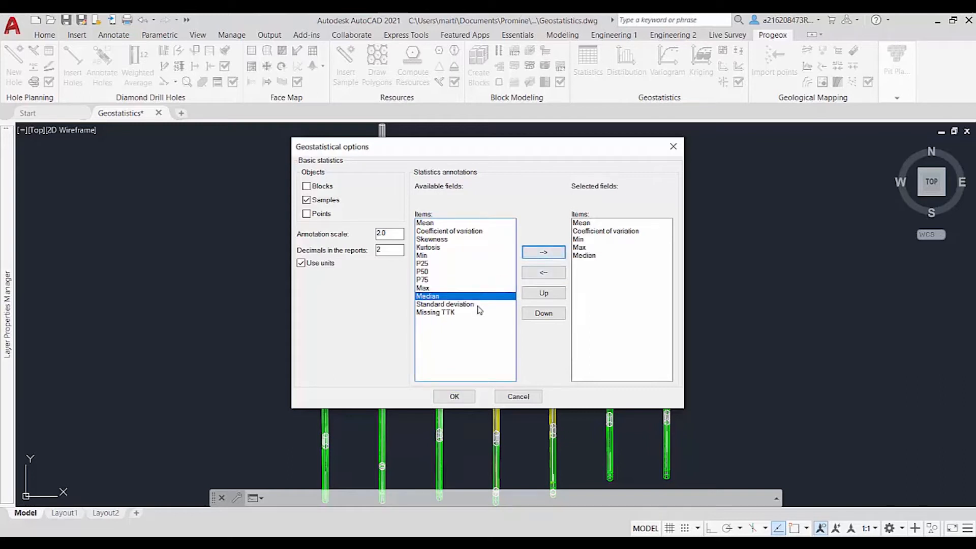
pyautogui.click(478, 305)
pyautogui.click(543, 254)
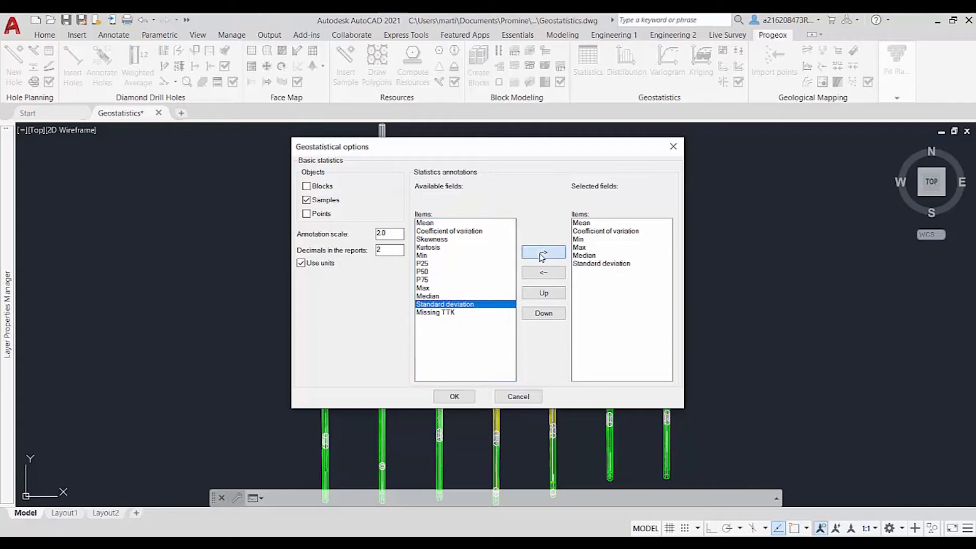
pyautogui.click(454, 396)
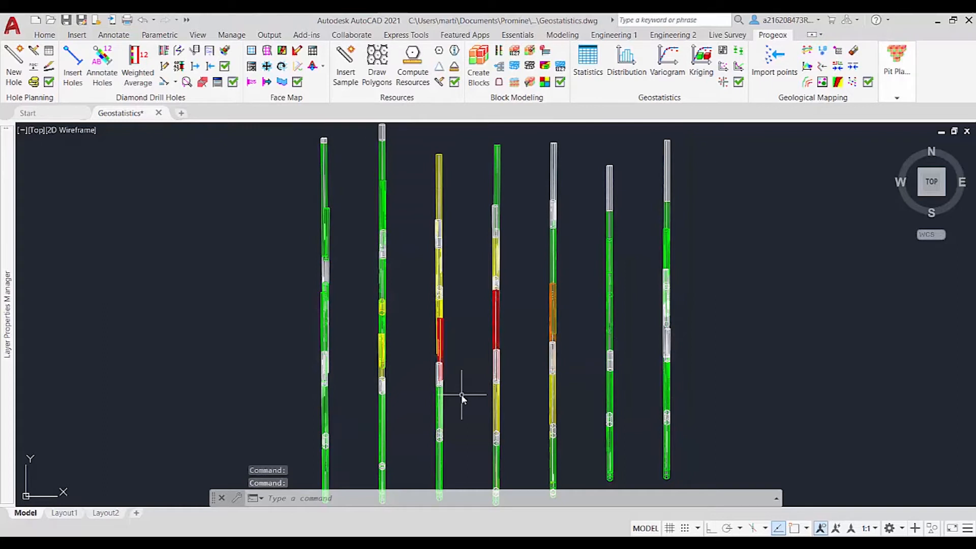
# Run Statistics on all samples of the seven drill holes, analyzing both the Ag and Au grades
pyautogui.scroll(-2, 461, 395)
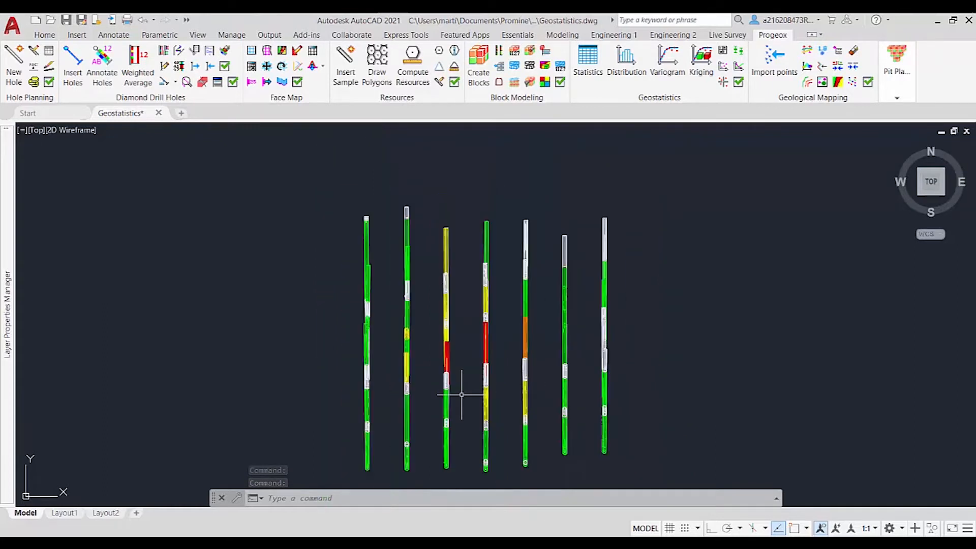
pyautogui.moveTo(462, 395); pyautogui.dragTo(474, 363, button='middle')
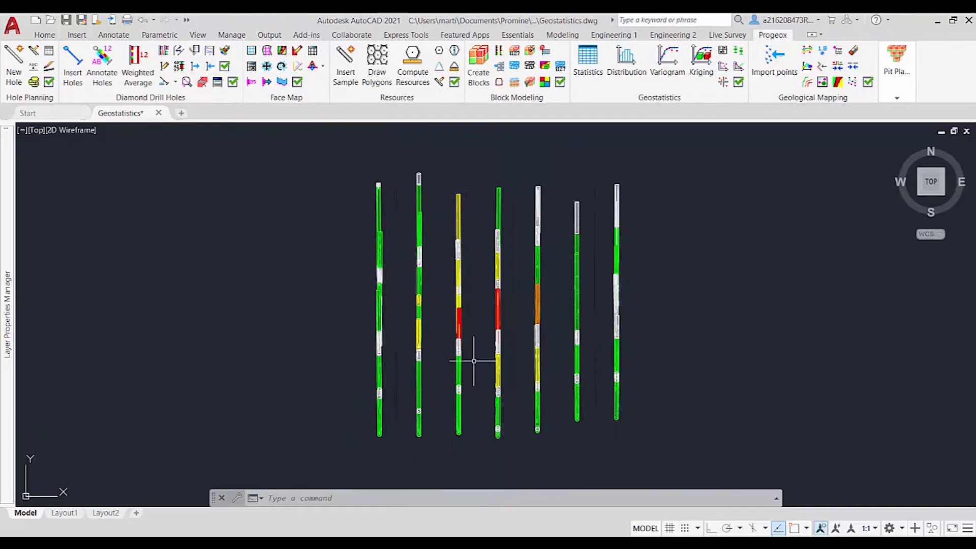
pyautogui.click(594, 70)
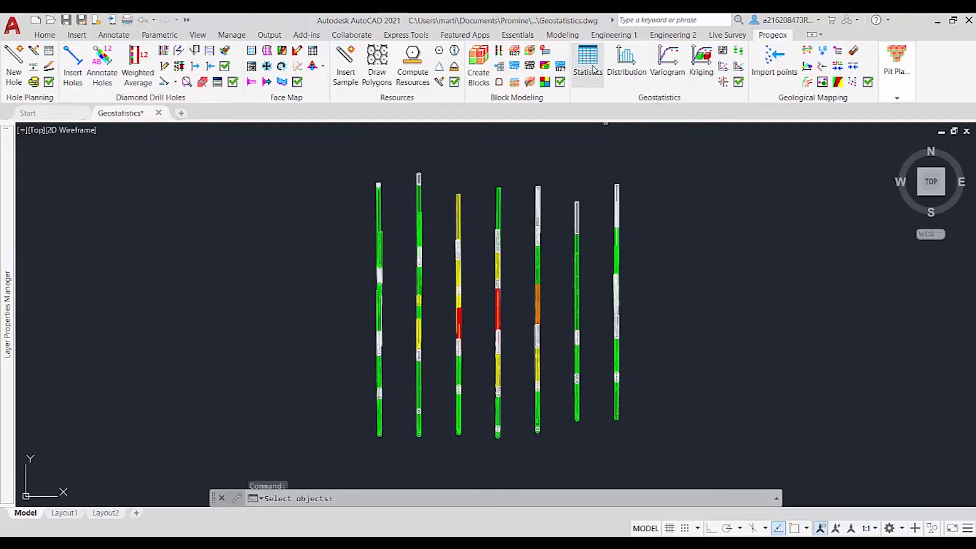
pyautogui.click(643, 461)
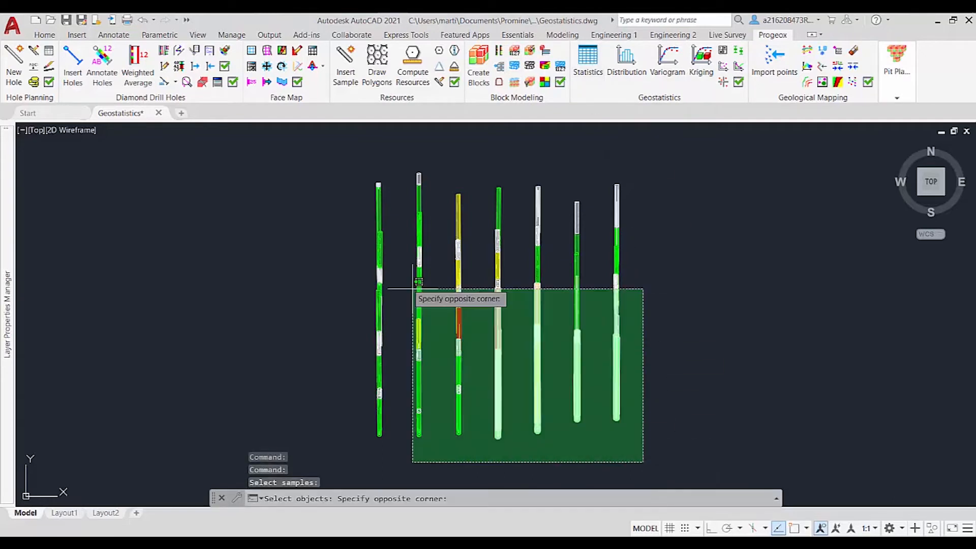
pyautogui.click(335, 159)
pyautogui.press('Return')
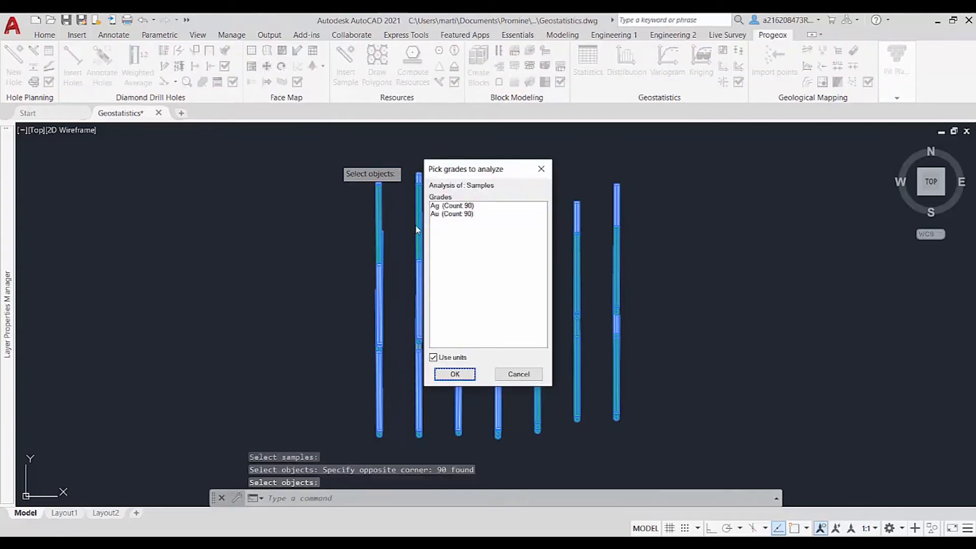
pyautogui.click(467, 206)
pyautogui.click(464, 214)
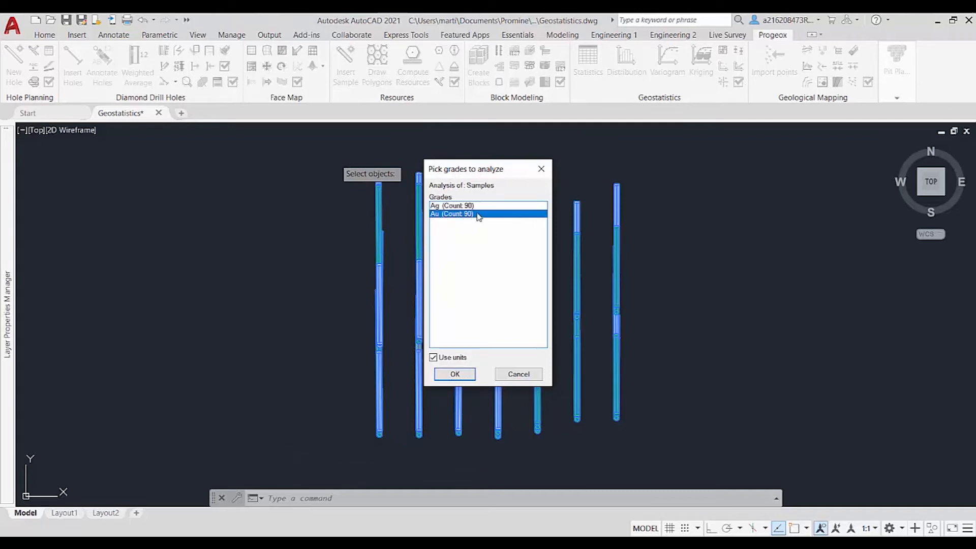
pyautogui.keyDown('shift'); pyautogui.click(476, 213); pyautogui.keyUp('shift')
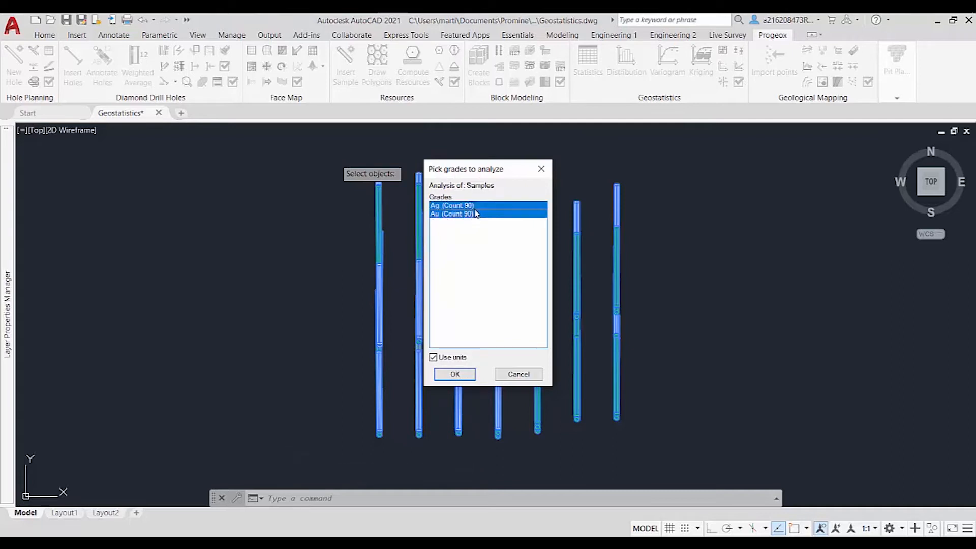
pyautogui.click(463, 374)
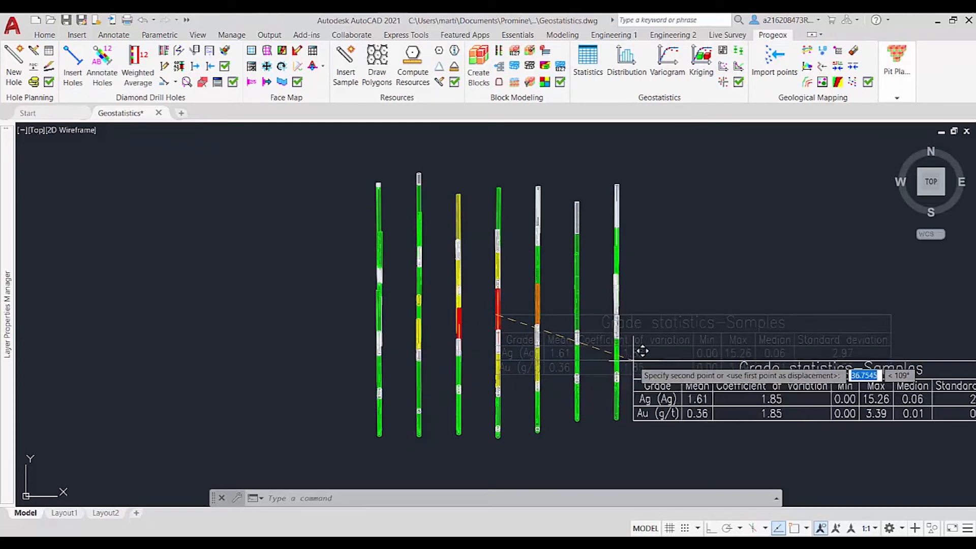
# Place the Grade statistics table beside the lower end of the easternmost drill hole
pyautogui.click(666, 368)
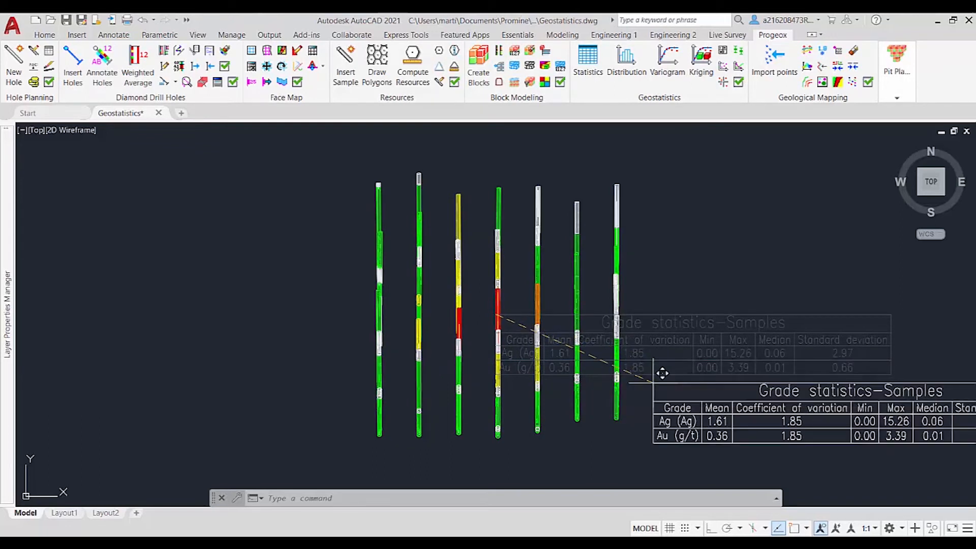
pyautogui.moveTo(665, 363)
pyautogui.mouseDown(button='middle')
pyautogui.moveTo(617, 299)
pyautogui.moveTo(540, 273)
pyautogui.moveTo(511, 288)
pyautogui.mouseUp(button='middle')
pyautogui.click(513, 348)
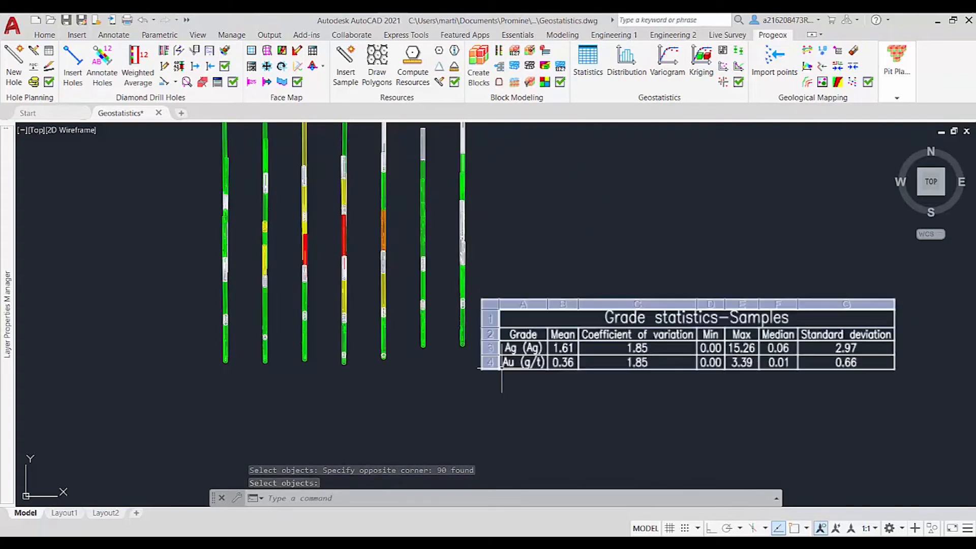
pyautogui.press('Escape')
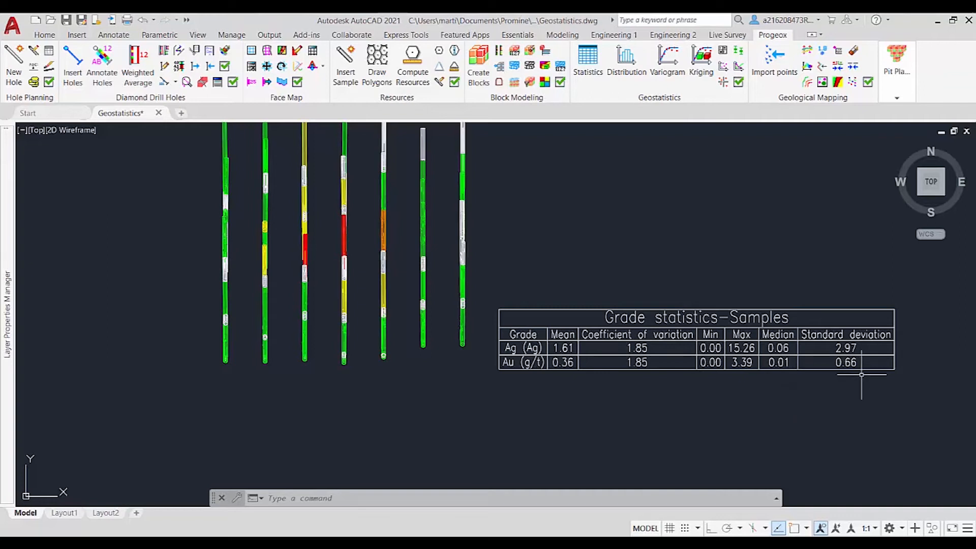
# Graph the Au distribution of all drill hole samples as histogram bars and insert the graph above the Grade statistics table
pyautogui.scroll(-2, 862, 375)
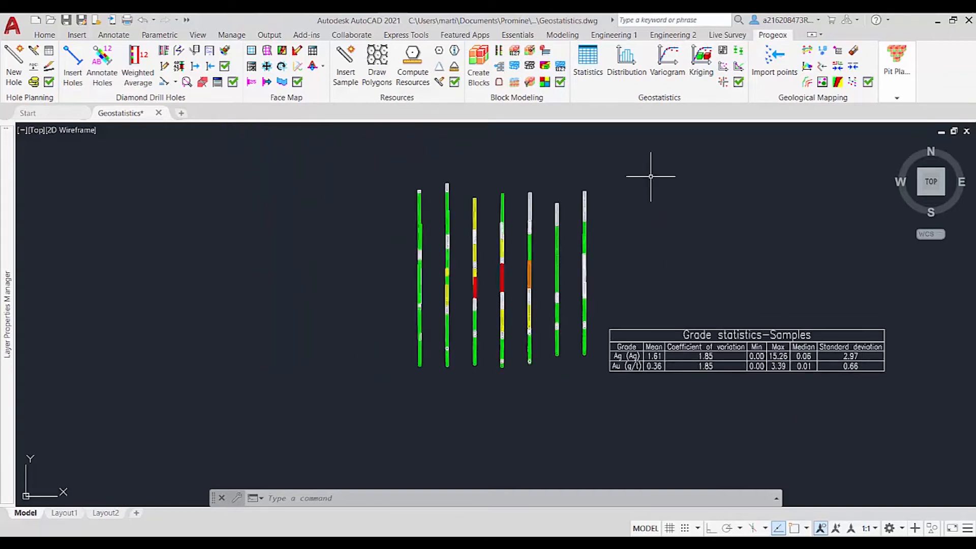
pyautogui.click(629, 74)
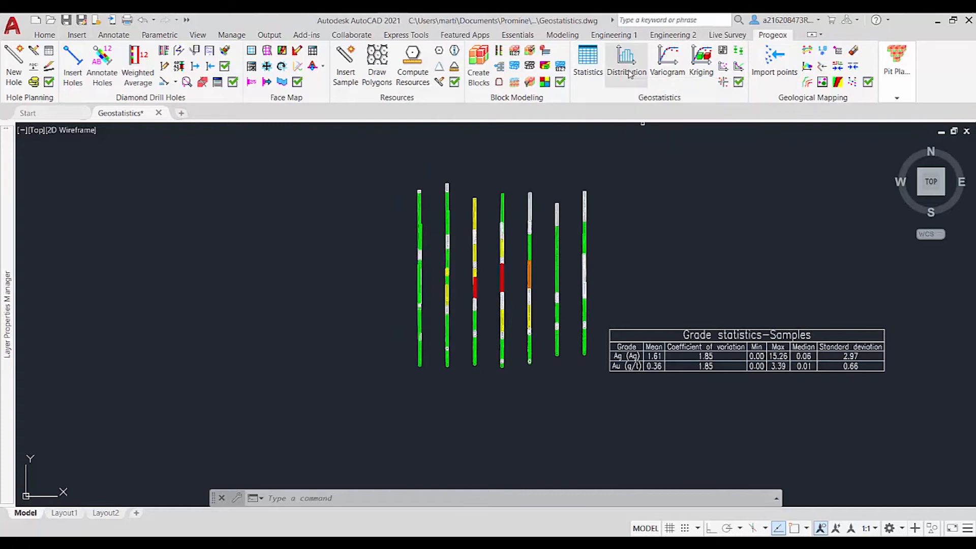
pyautogui.click(597, 397)
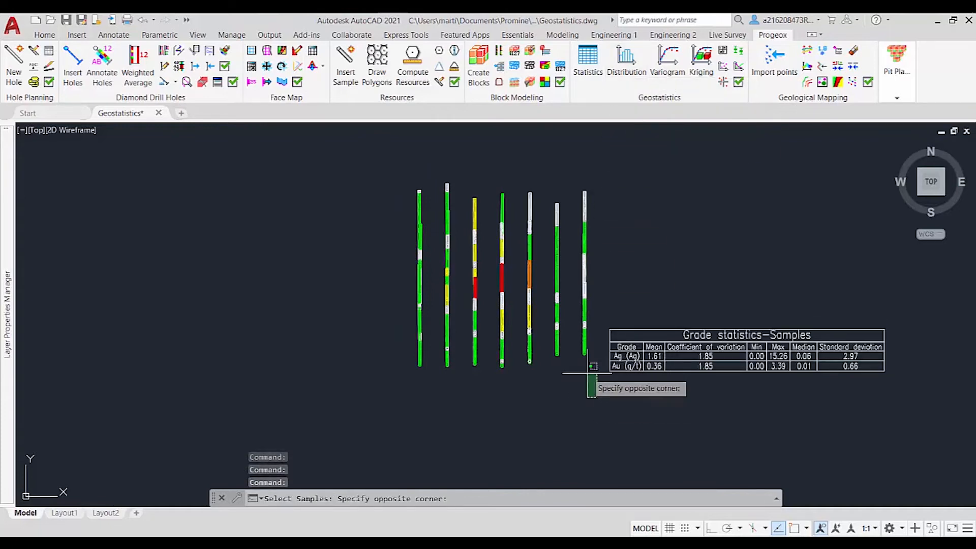
pyautogui.click(363, 157)
pyautogui.press('Return')
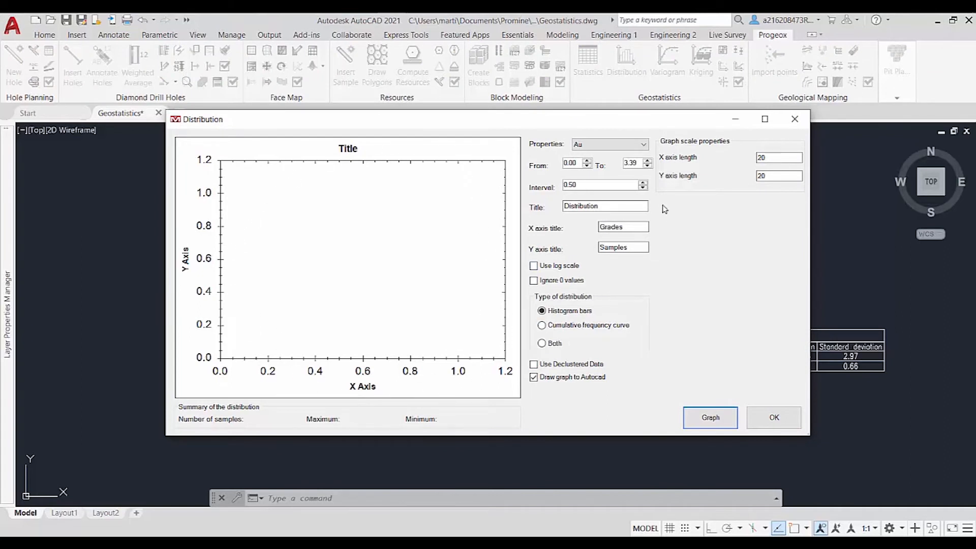
pyautogui.click(643, 144)
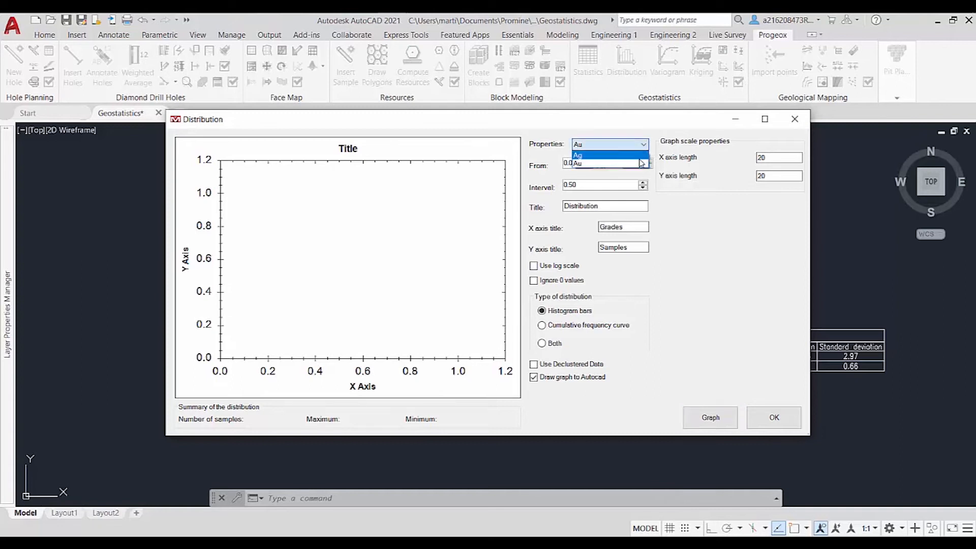
pyautogui.click(630, 152)
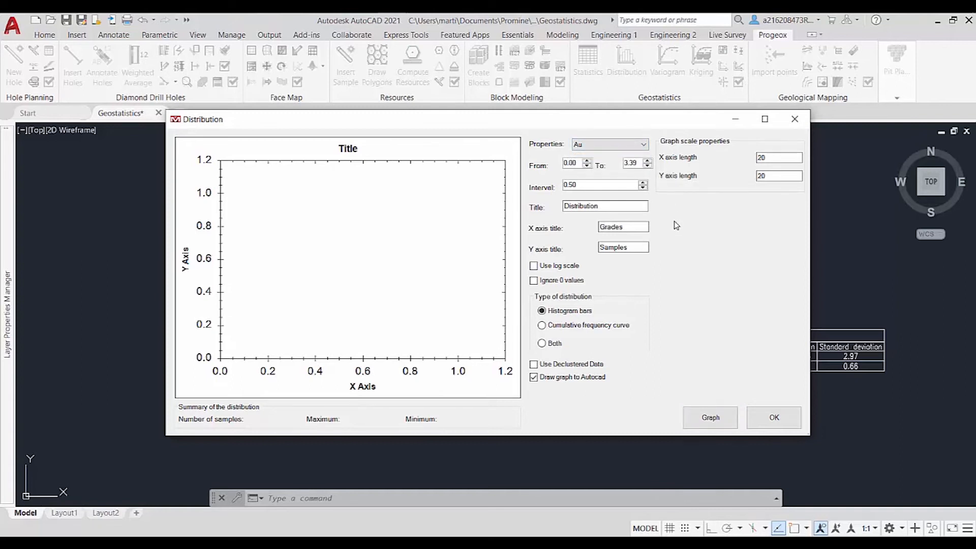
pyautogui.click(638, 207)
pyautogui.click(706, 421)
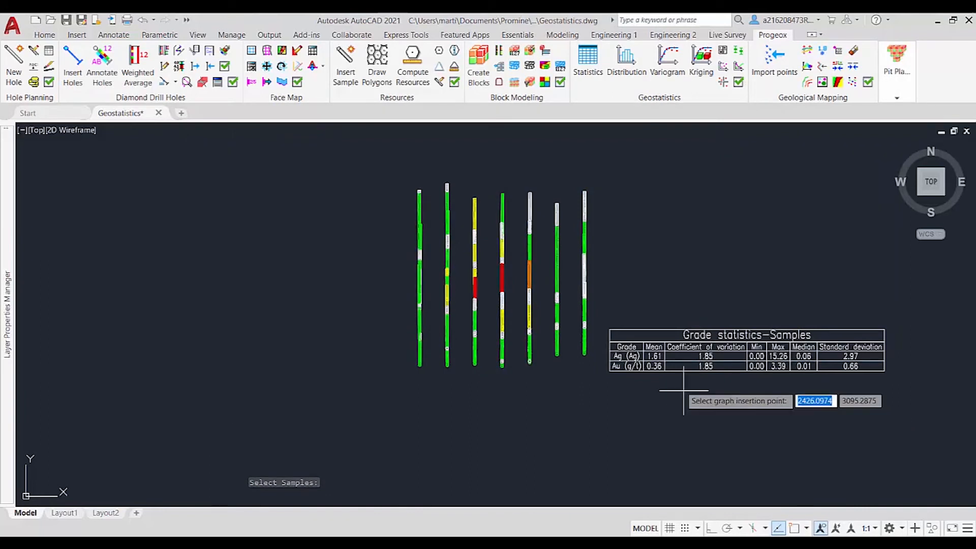
pyautogui.click(637, 280)
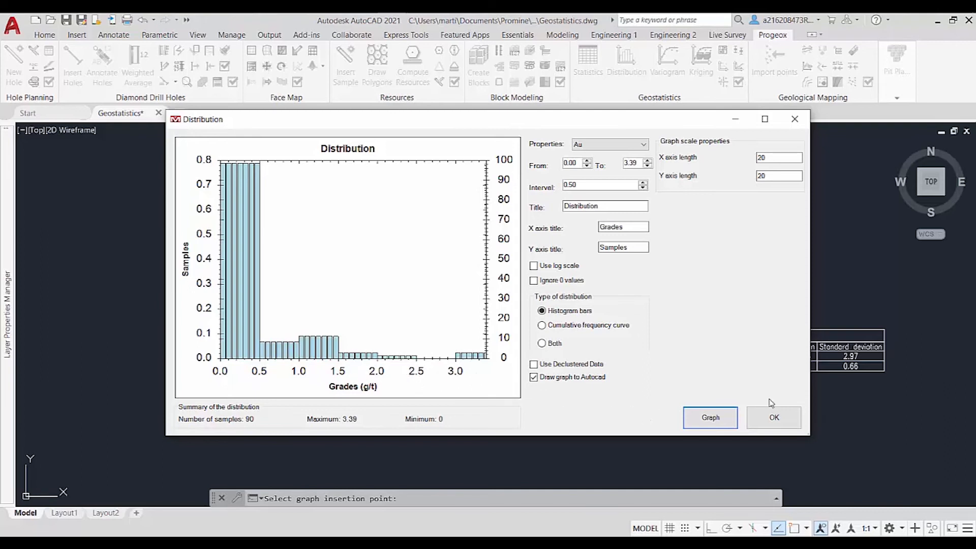
# Finish the Distribution setup and place the Au Grade Distribution Table to the east of the histogram
pyautogui.click(774, 417)
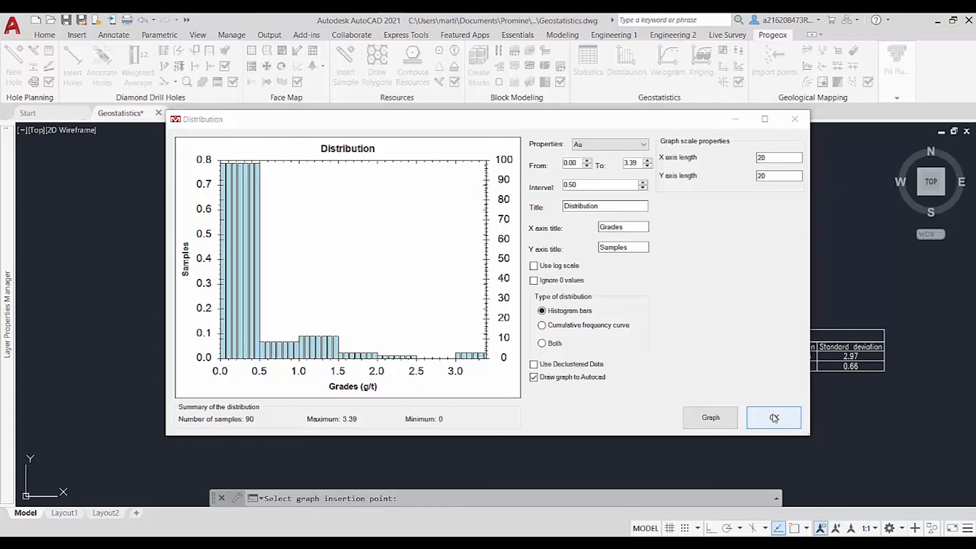
pyautogui.moveTo(775, 241); pyautogui.dragTo(627, 318, button='middle')
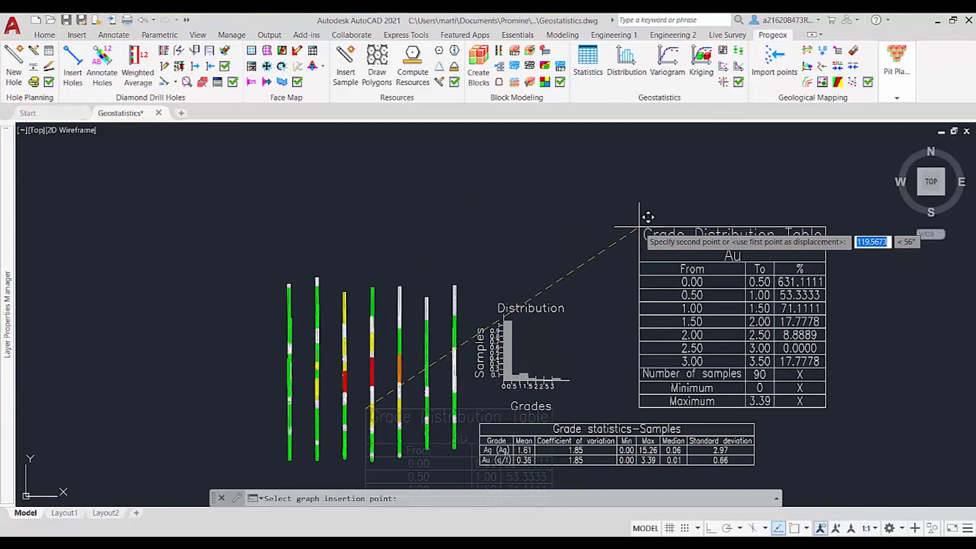
pyautogui.click(640, 227)
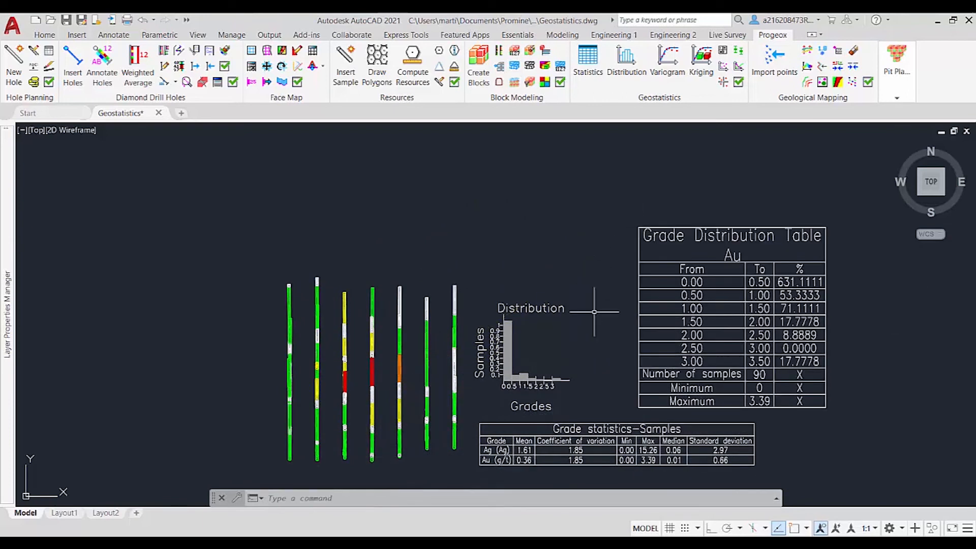
pyautogui.scroll(3, 590, 364)
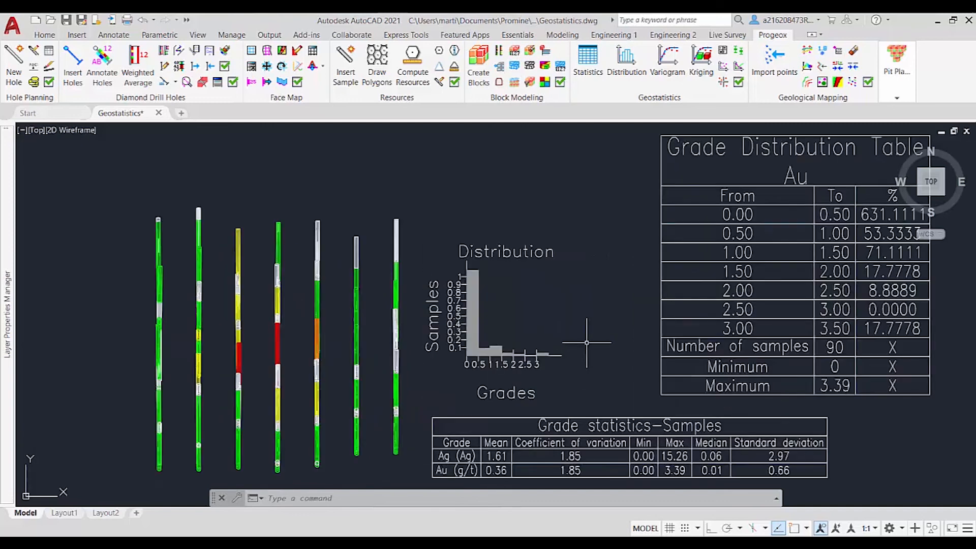
pyautogui.scroll(1, 587, 342)
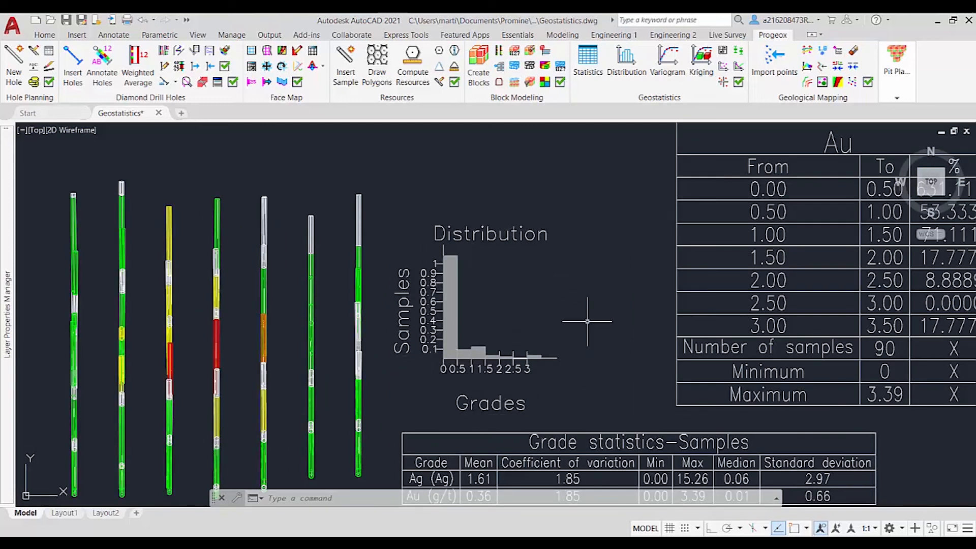
pyautogui.scroll(-3, 567, 327)
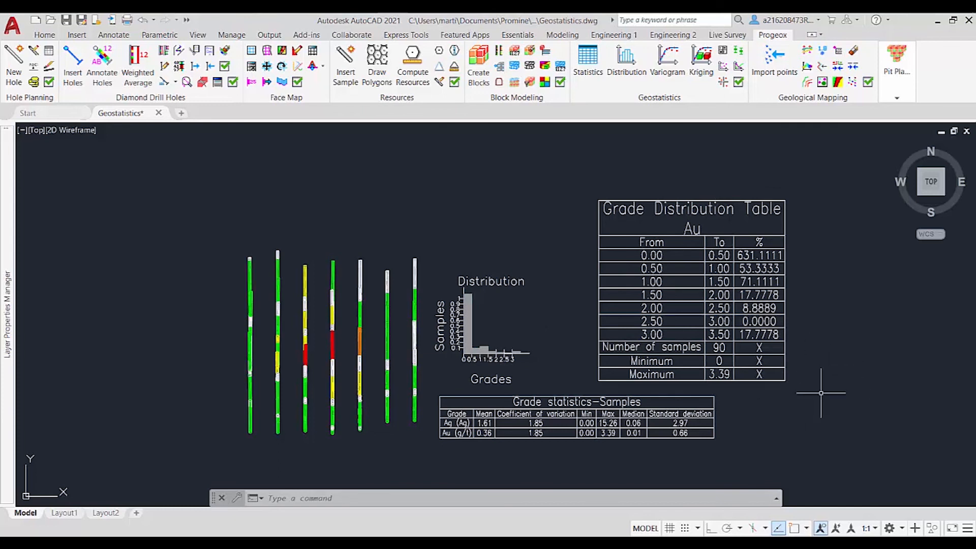
pyautogui.moveTo(821, 393)
pyautogui.mouseDown(button='middle')
pyautogui.moveTo(868, 367)
pyautogui.moveTo(874, 375)
pyautogui.mouseUp(button='middle')
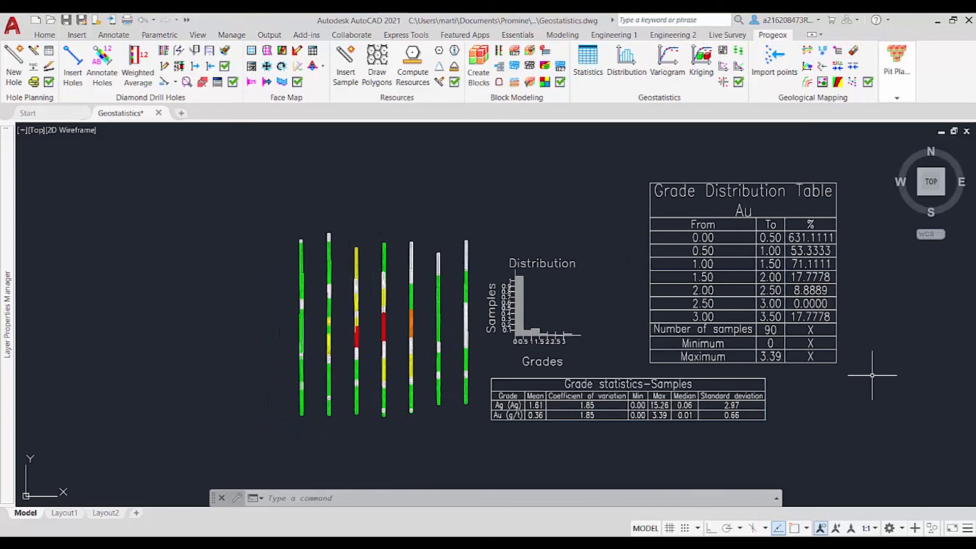